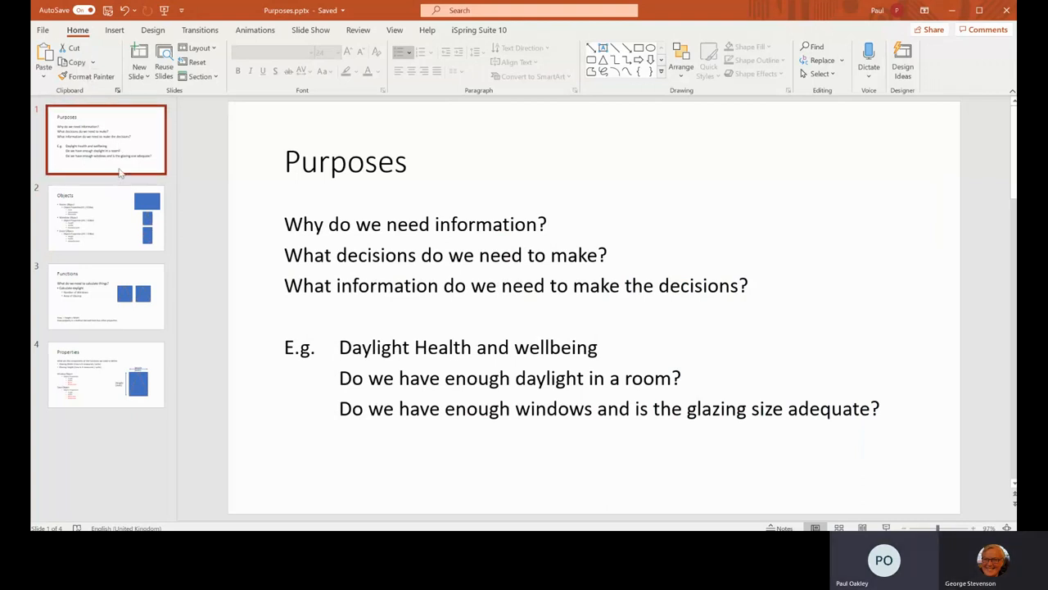
- Display slide 2, 'Objects', listing the room, window and door objects
click(120, 216)
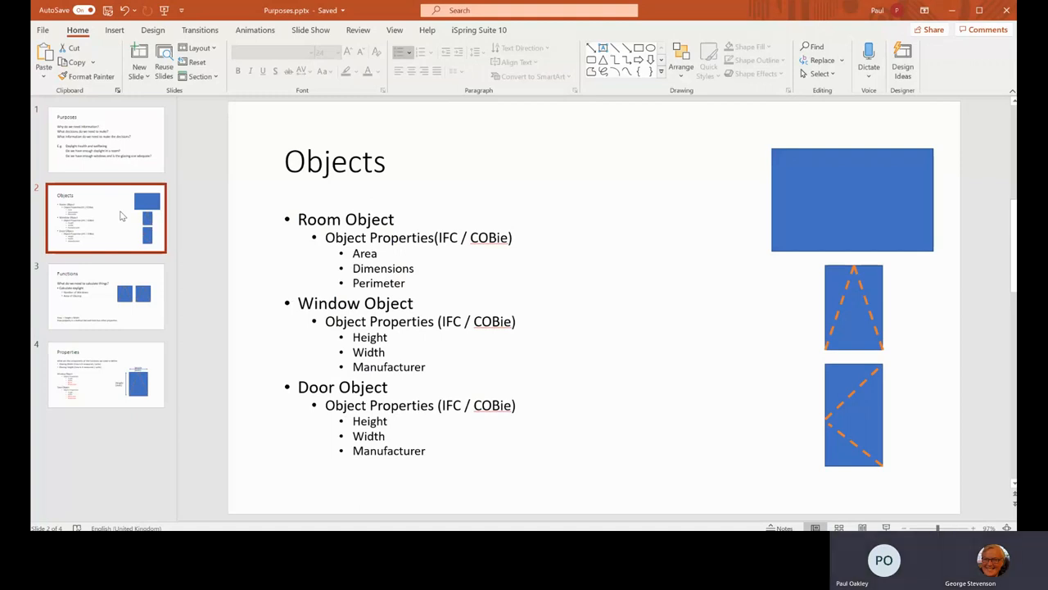
- Display slide 3, 'Functions', on daylight calculations, then advance to the Properties slide
click(138, 296)
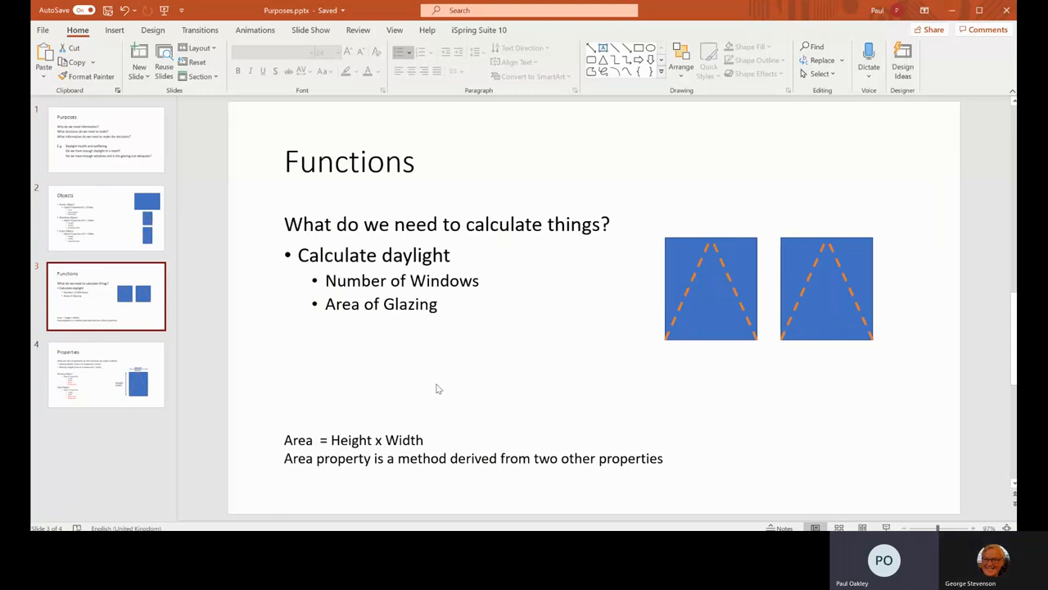
click(148, 381)
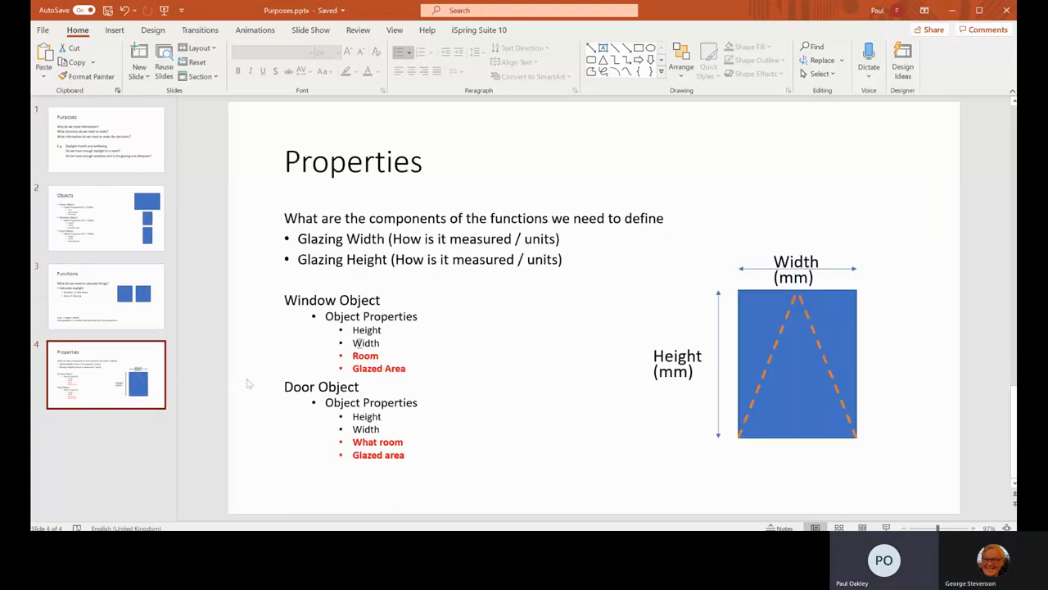